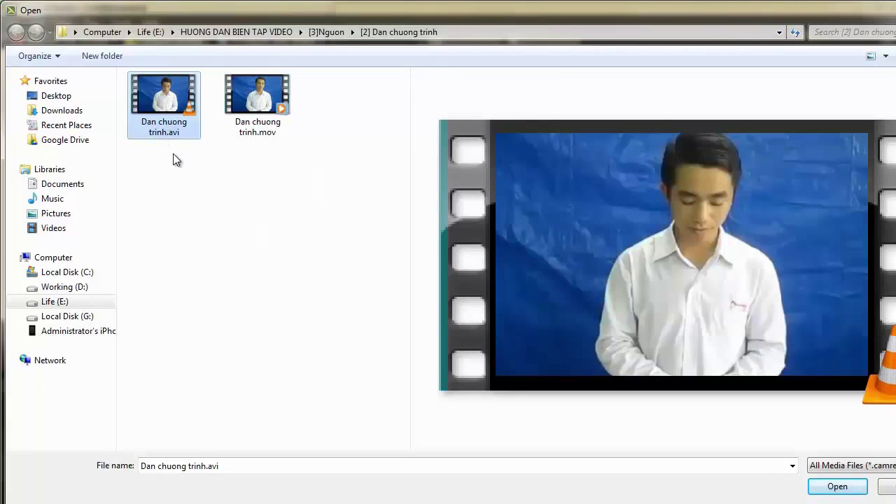
Import the video Dan chuong trinh.avi and add it to the timeline at the playhead.
left_click(838, 487)
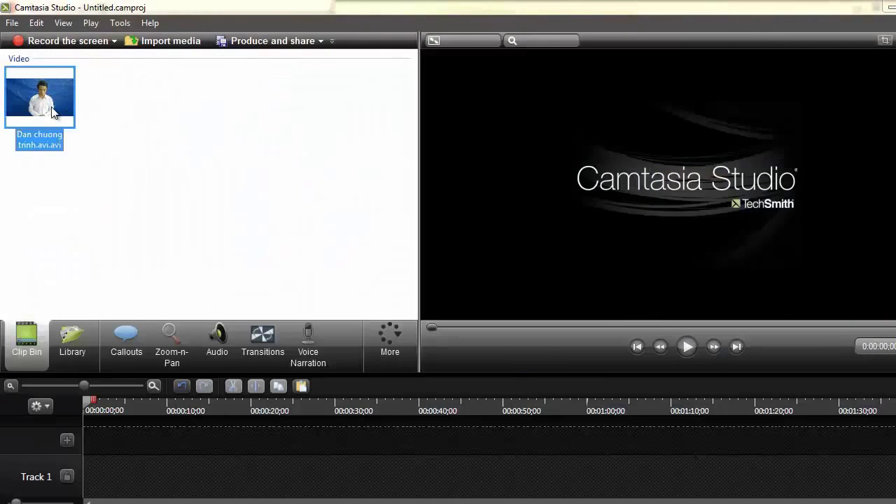
left_click(90, 238)
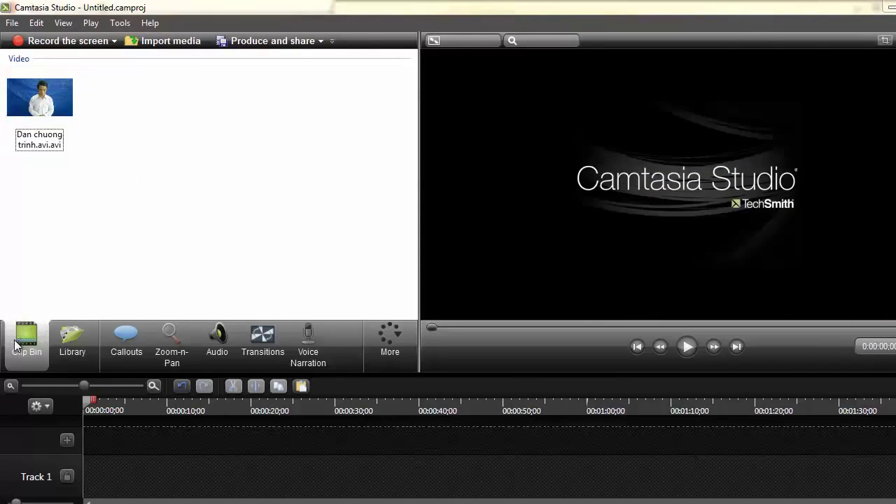
right_click(45, 99)
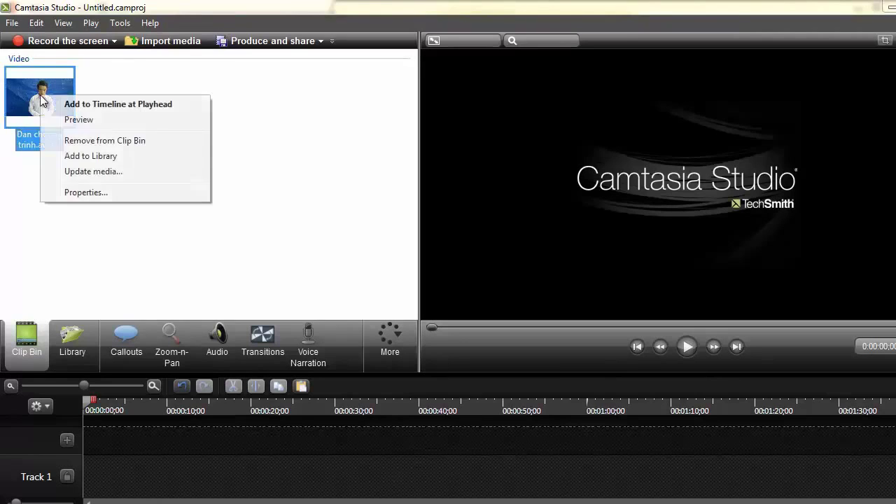
left_click(100, 131)
left_click(37, 94)
right_click(37, 100)
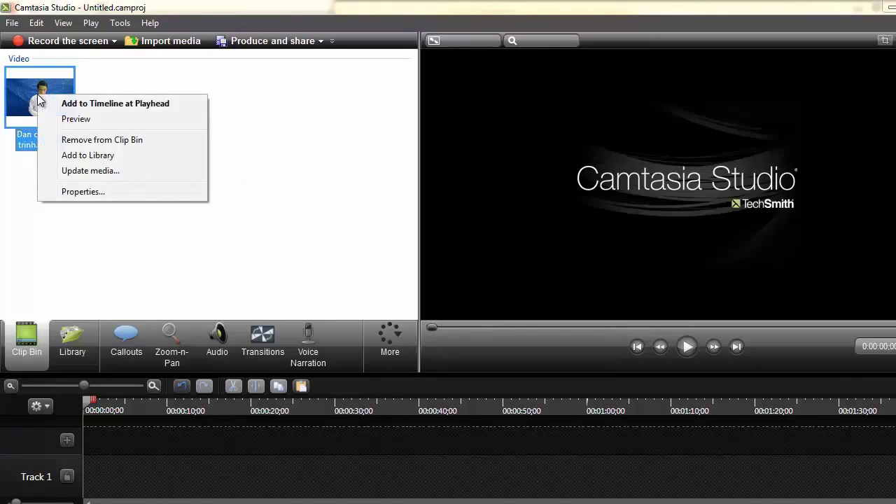
left_click(105, 104)
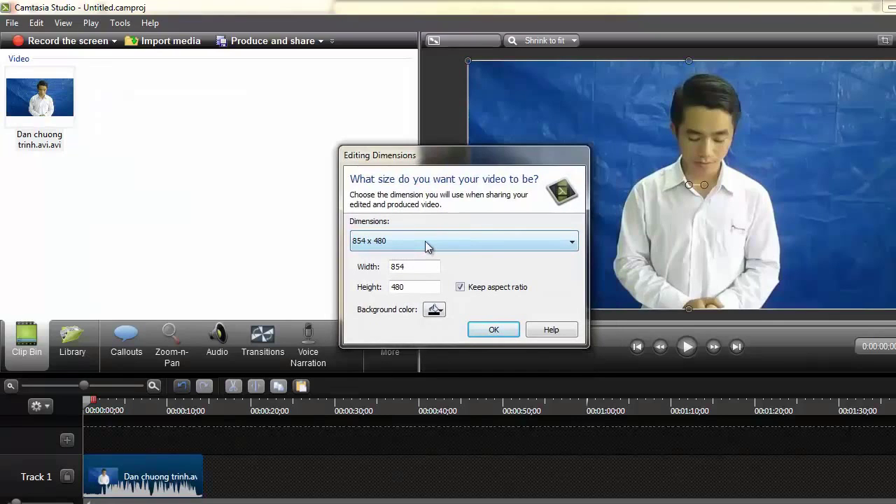
Set the project's editing dimensions to 1280 x 720, YouTube & Screencast (16:9).
left_click(425, 241)
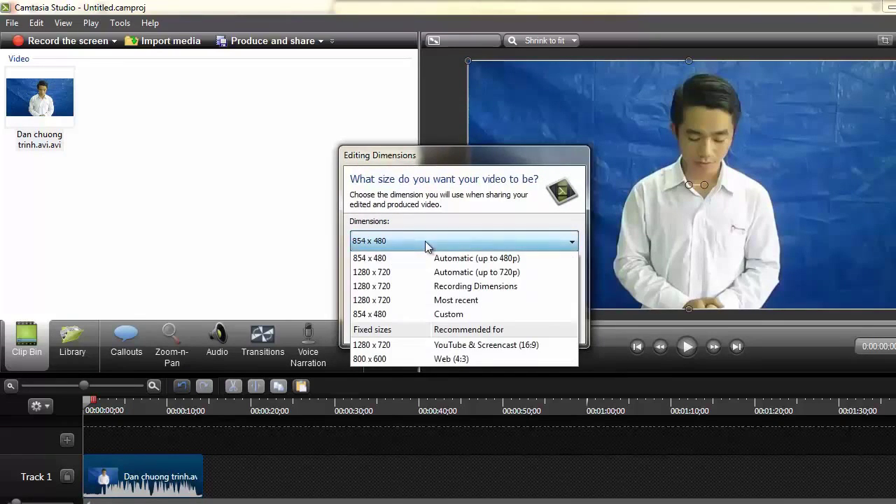
left_click(392, 348)
left_click(490, 332)
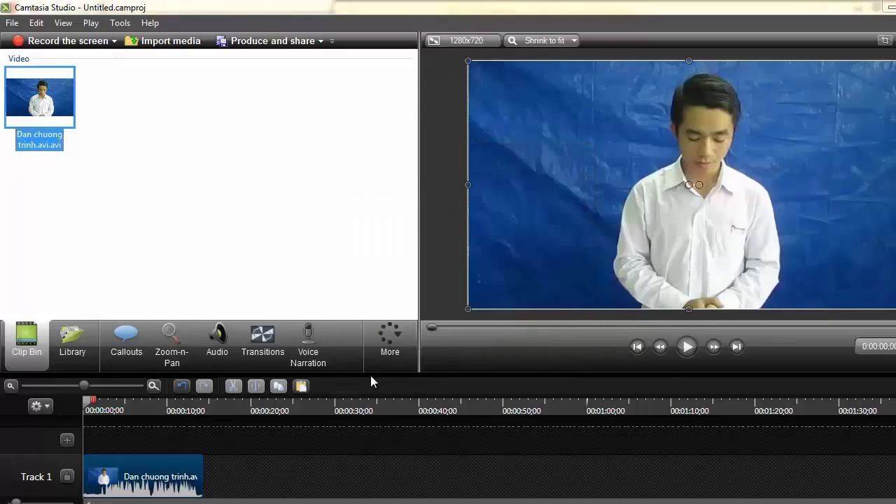
left_click(124, 184)
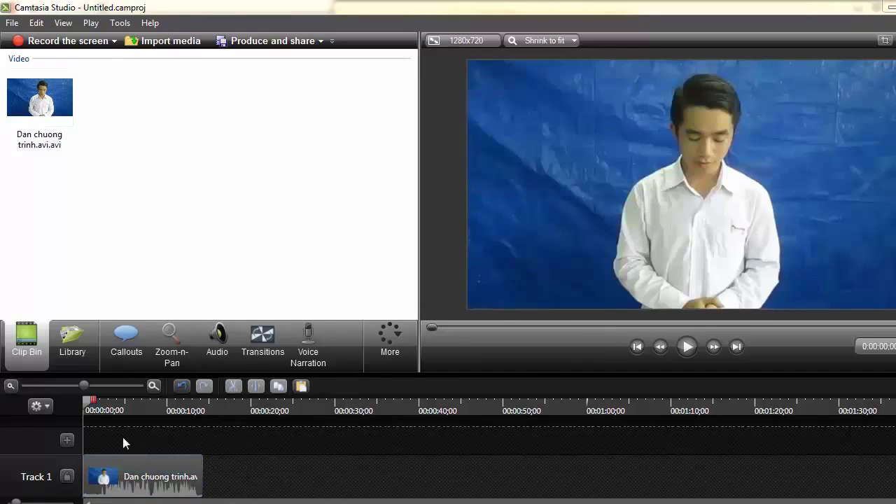
Play the clip on Track 1 through to its end and return the playhead to the start.
left_click(163, 465)
left_click(266, 486)
left_click(199, 462)
left_click_drag(154, 466, 256, 490)
left_click(686, 347)
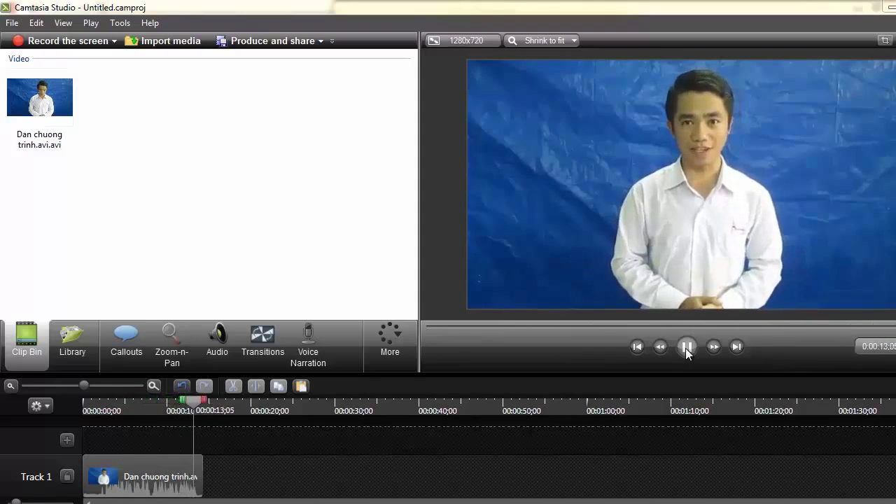
left_click(687, 347)
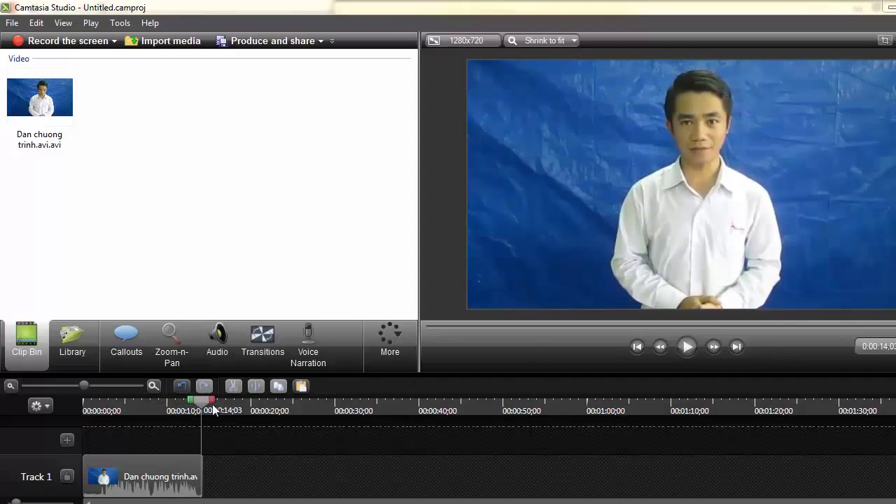
left_click_drag(203, 399, 86, 428)
left_click(208, 435)
left_click_drag(205, 401, 77, 411)
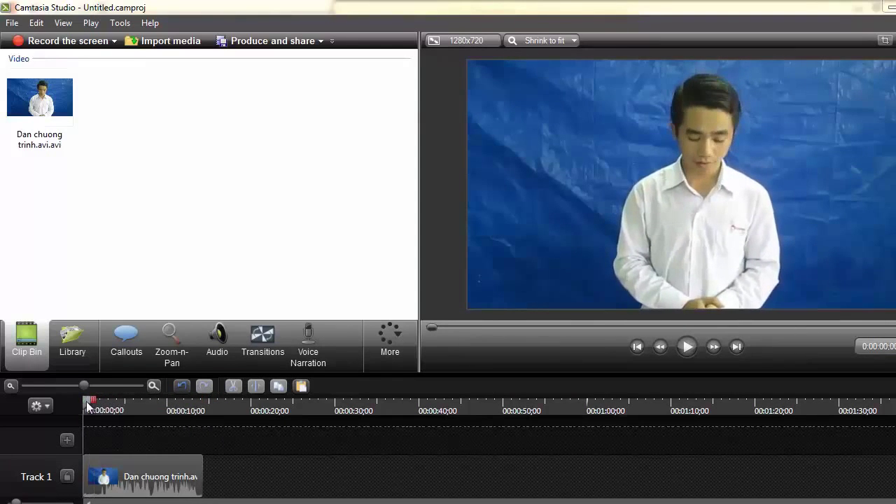
Preview the opening seconds of the clip and rewind the playhead to the start.
mouse_move(87, 401)
left_mouse_down()
mouse_move(105, 411)
mouse_move(86, 403)
left_mouse_up()
left_click(688, 348)
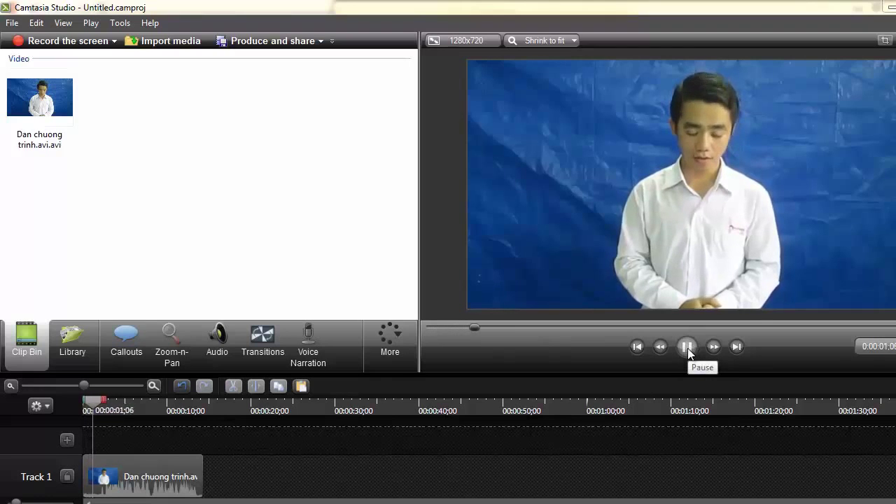
left_click(688, 348)
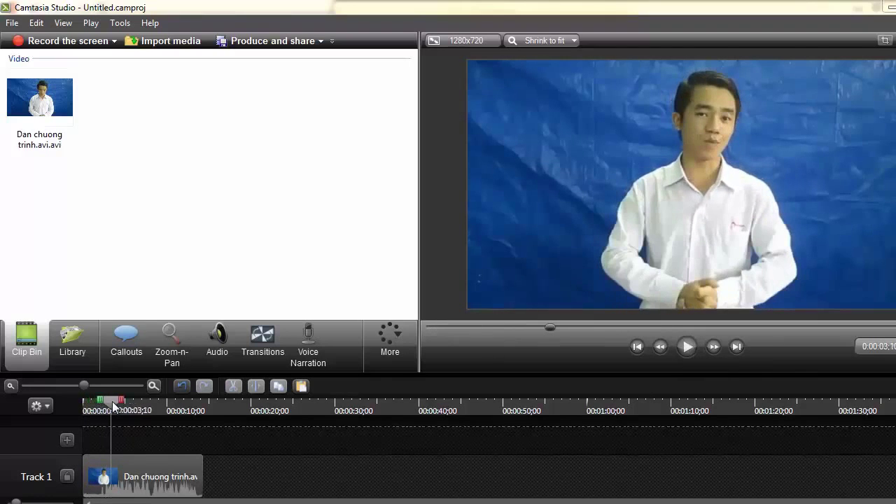
left_click_drag(115, 406, 107, 431)
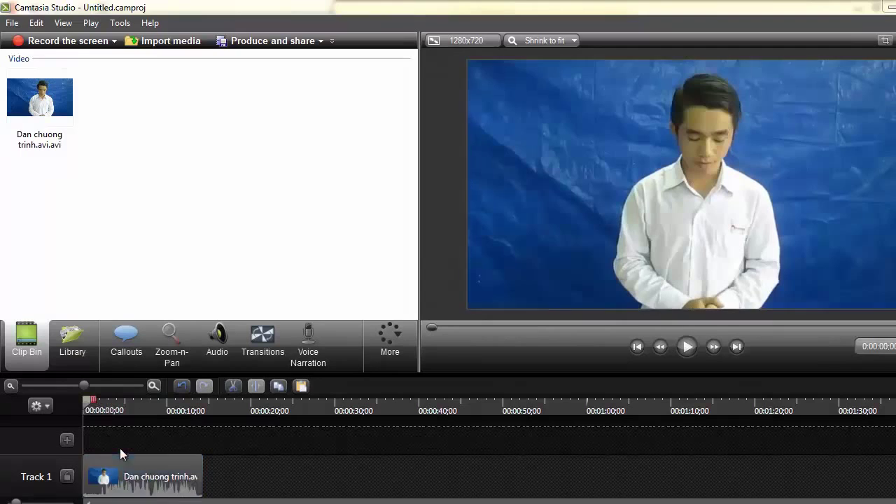
Open the Track 1 clip's audio for editing and enable noise removal on it.
left_click(112, 480)
right_click(133, 480)
left_click(130, 490)
right_click(130, 490)
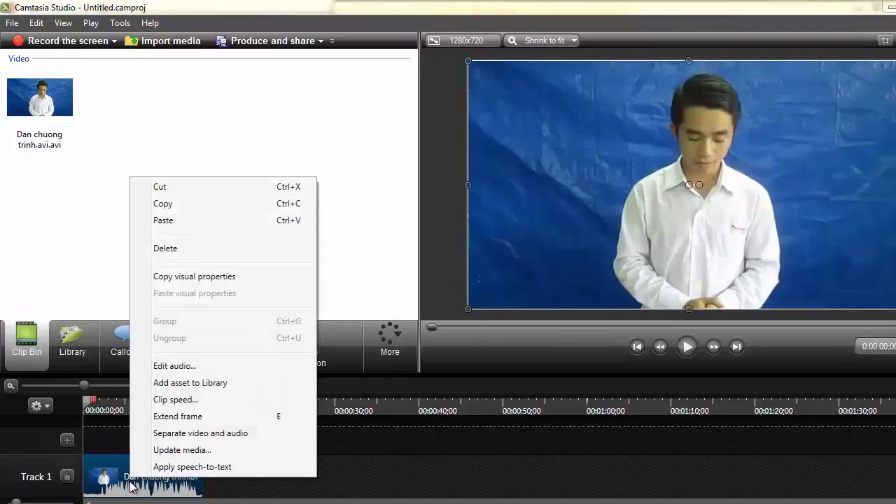
left_click(214, 367)
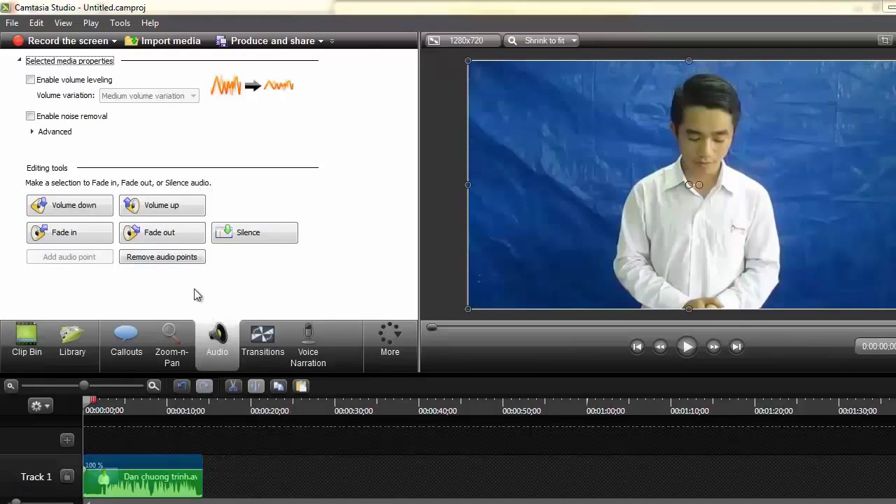
left_click(30, 117)
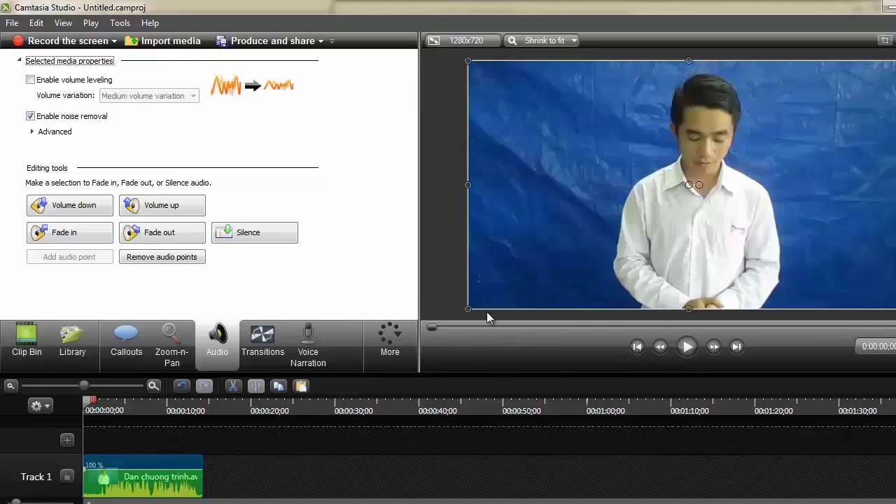
Play the clip to check its noise-reduced audio and bring the playhead back to the start.
left_click(687, 348)
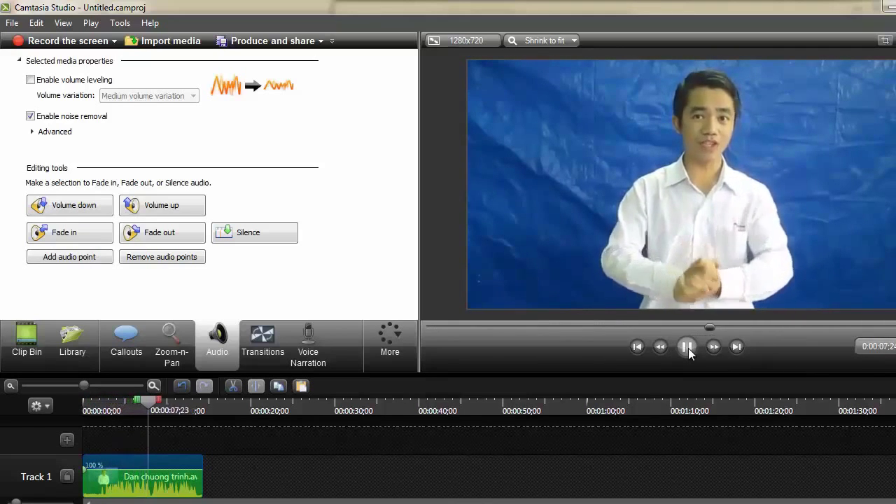
left_click(144, 410)
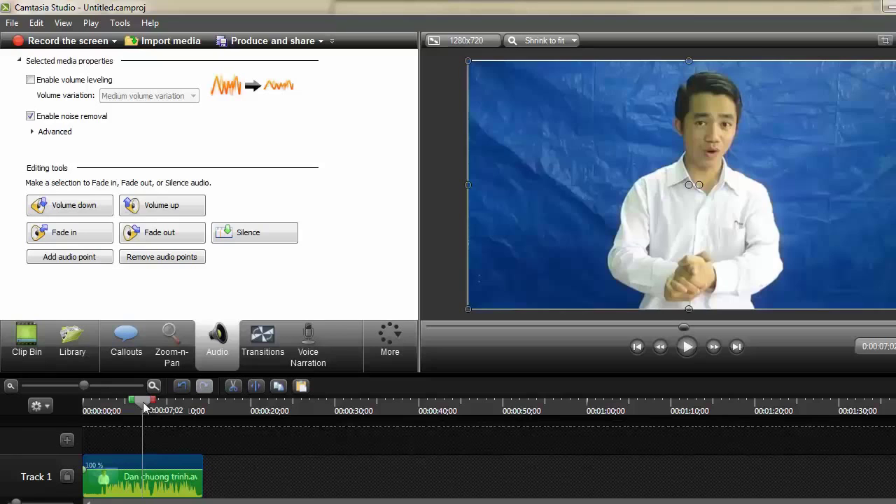
left_click_drag(143, 408, 62, 397)
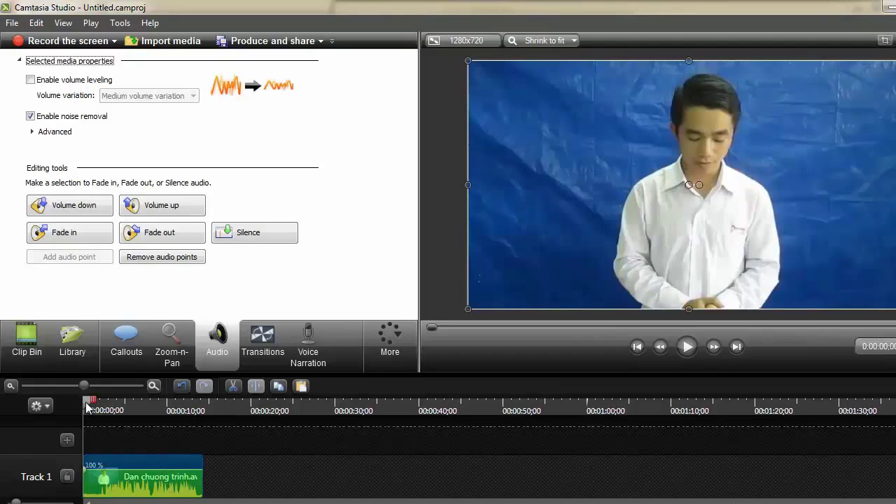
left_click(139, 441)
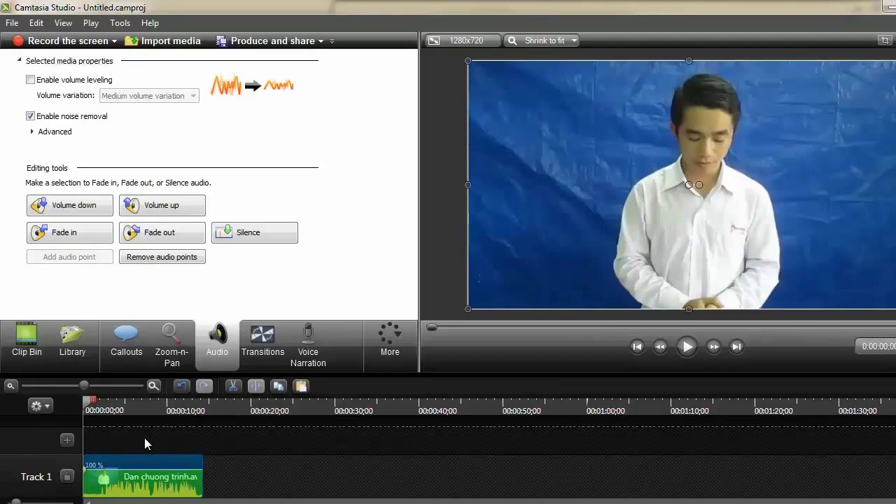
Select the timeline from the start to 00:00:02;09 and cut that section out of the clip.
left_click(154, 387)
left_click(154, 387)
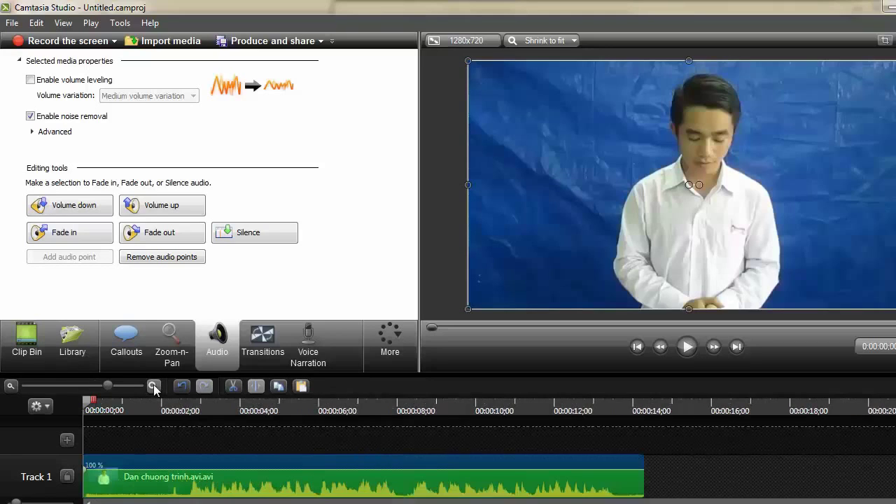
left_click(154, 387)
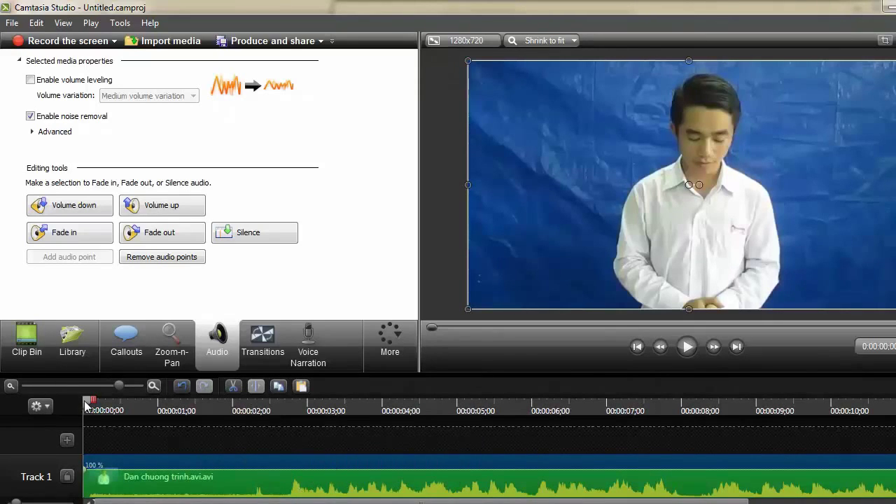
left_click_drag(85, 406, 263, 426)
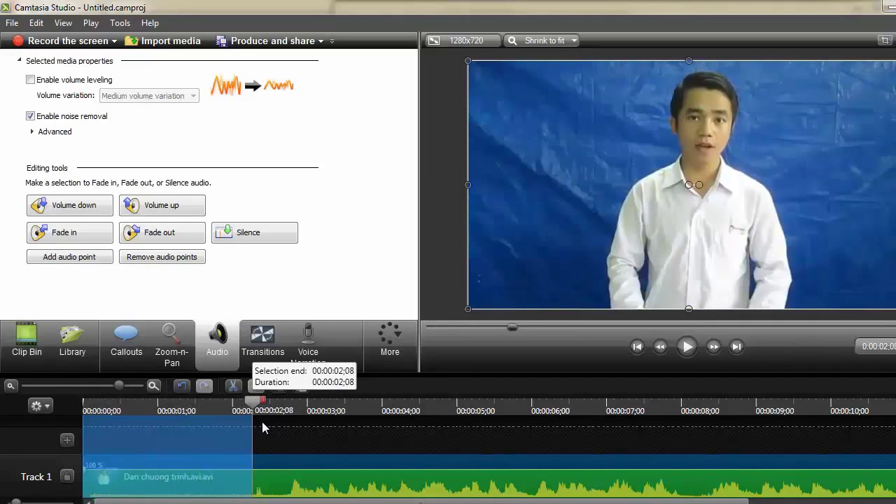
left_click_drag(262, 421, 263, 424)
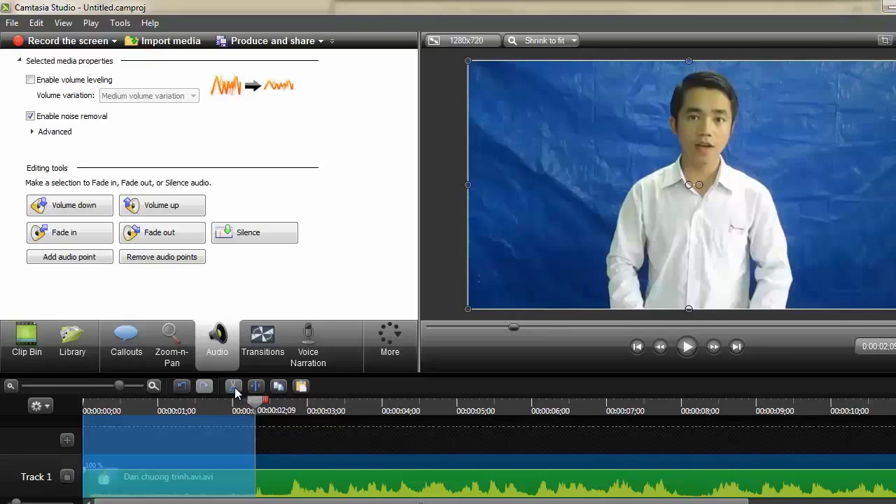
left_click(233, 386)
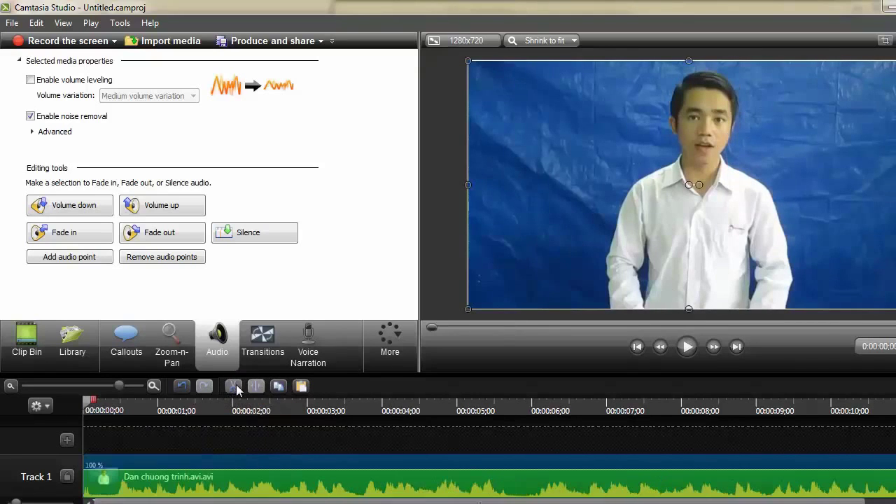
Play the trimmed clip from the start to its end and return the playhead to zero.
left_click_drag(88, 405, 31, 408)
left_click(689, 346)
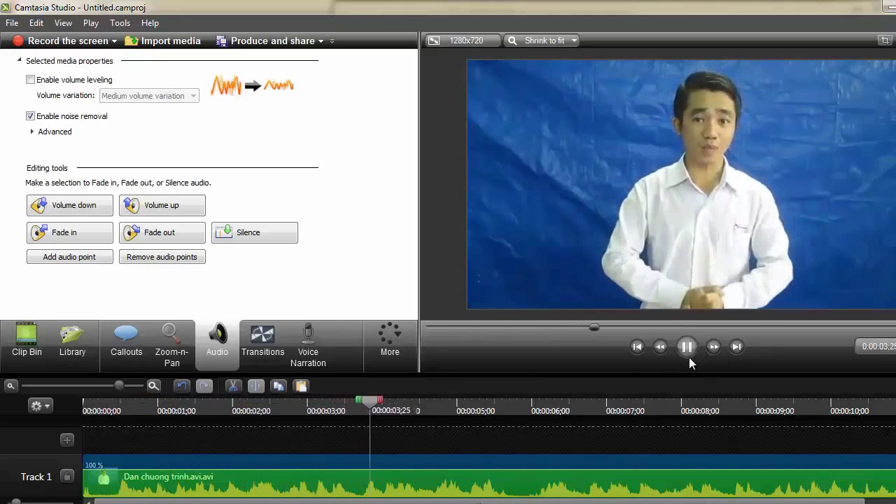
left_click(11, 387)
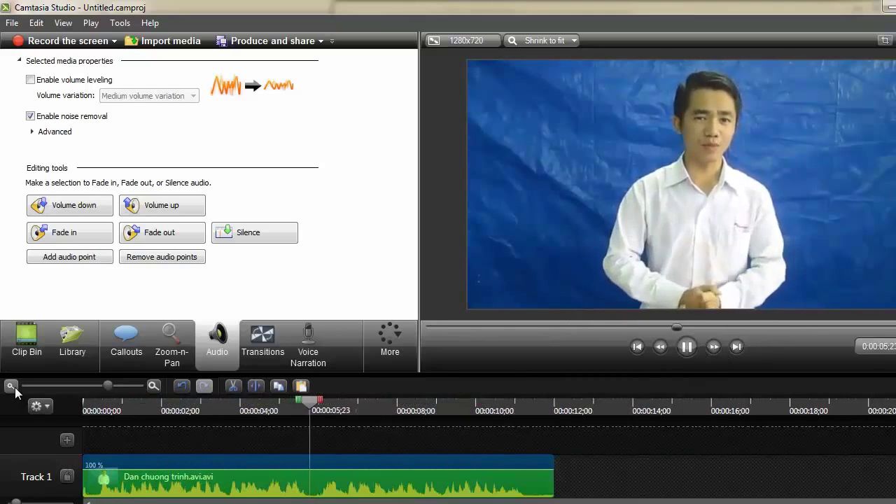
left_click(11, 387)
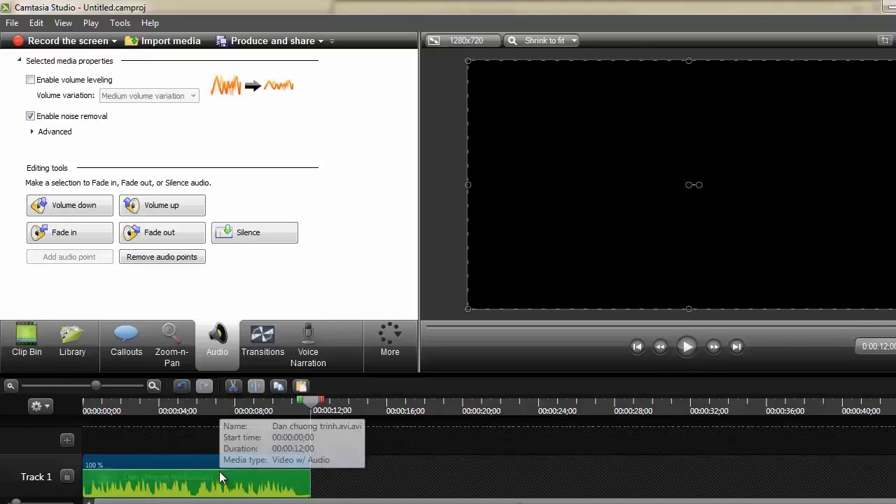
left_click_drag(311, 406, 89, 405)
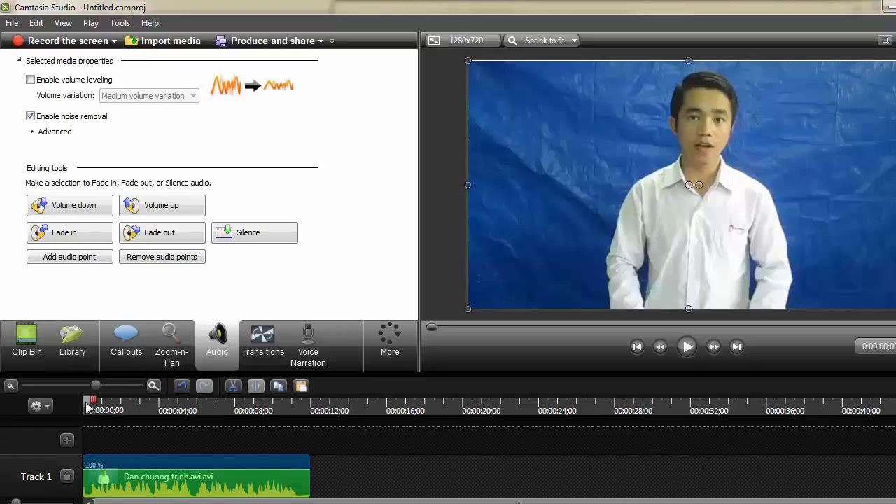
Split the clip at 00:00:05;24 and move the second part along Track 1 to start at about 17 seconds.
left_click_drag(87, 408, 194, 408)
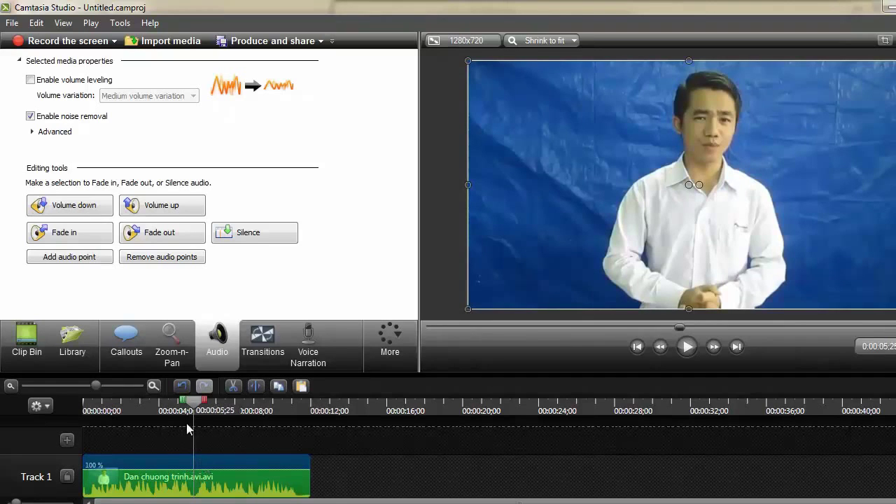
mouse_move(194, 402)
left_mouse_down()
mouse_move(126, 407)
mouse_move(193, 409)
left_mouse_up()
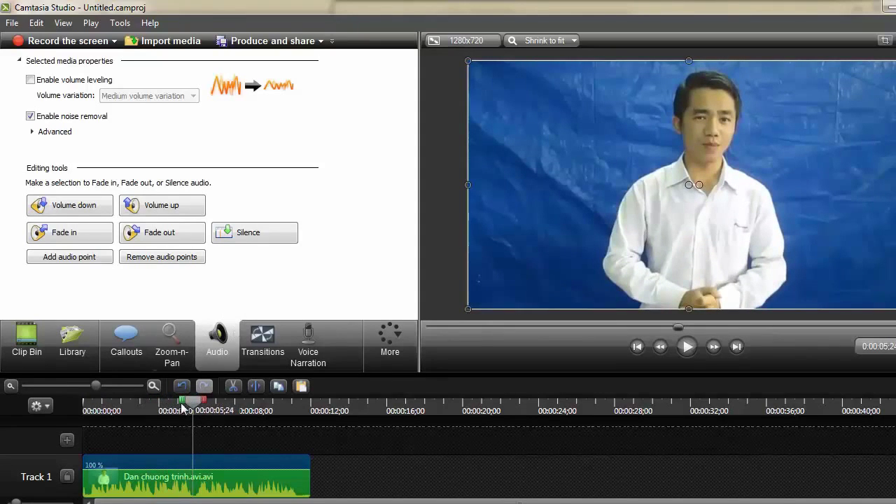
left_click(256, 386)
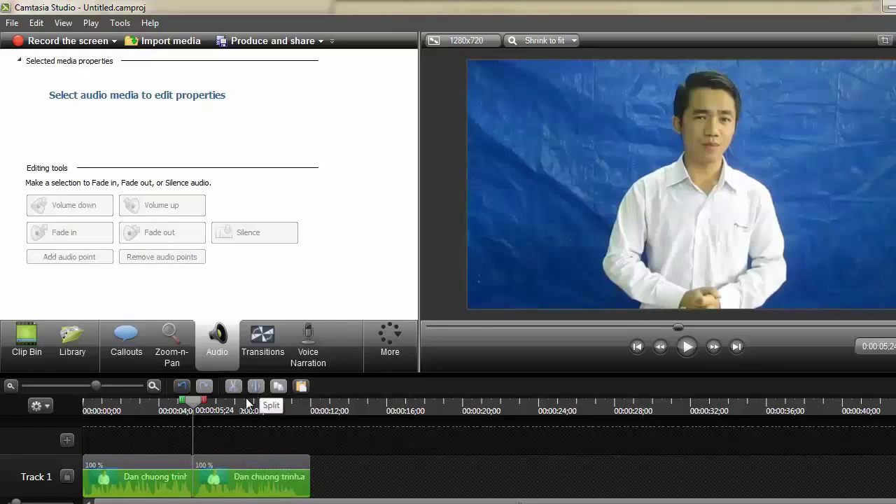
left_click_drag(212, 490, 438, 497)
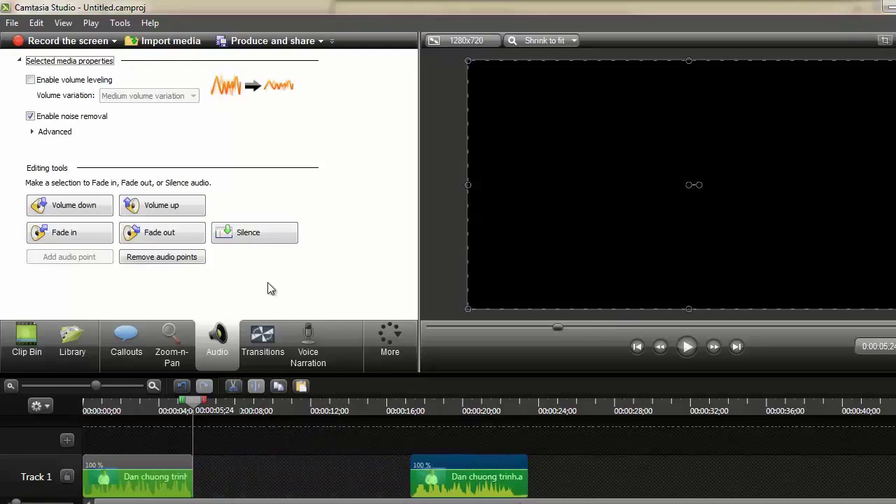
left_click(236, 479)
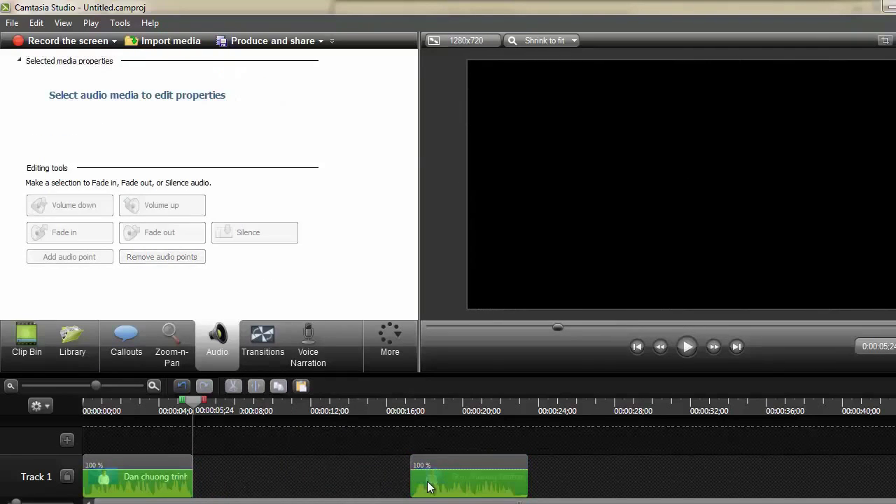
Import Wildlife.wmv from the Sample Videos folder of the Videos library into the Clip Bin.
left_click(28, 343)
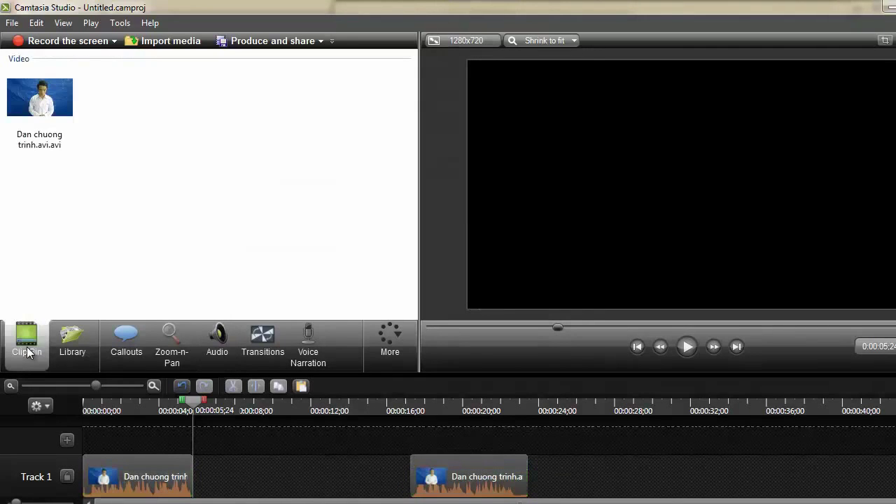
right_click(183, 174)
left_click(189, 183)
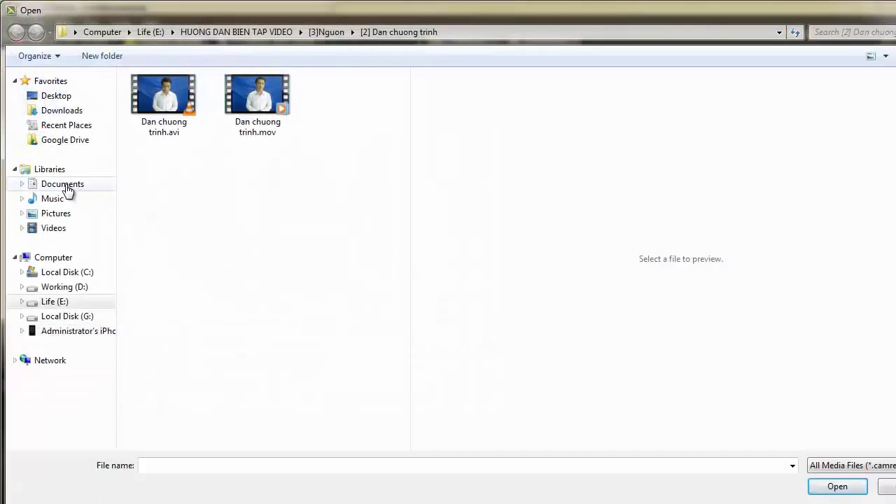
left_click(55, 228)
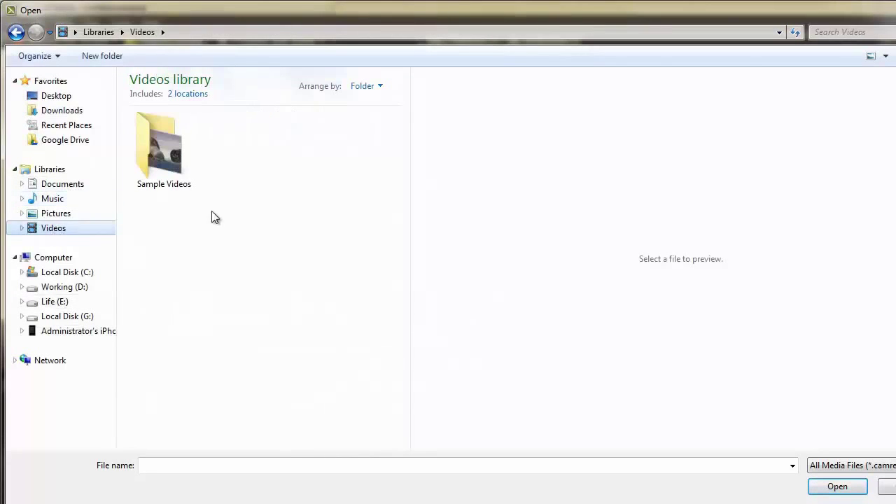
double_click(168, 172)
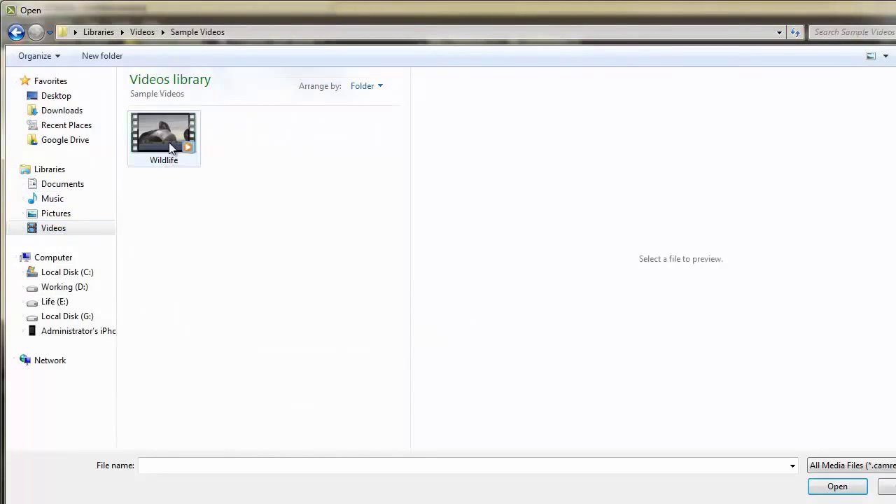
double_click(169, 135)
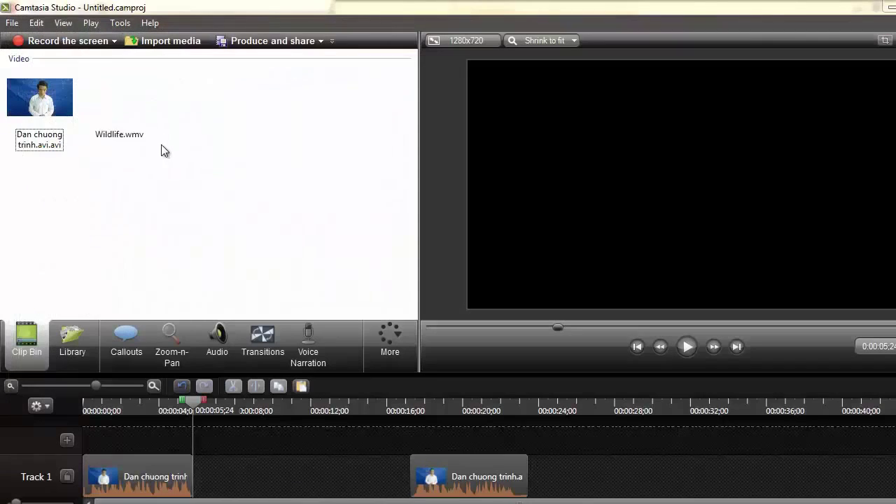
Add Wildlife.wmv to the timeline at the 00:00:05;24 playhead position, on Track 2.
left_click(120, 106)
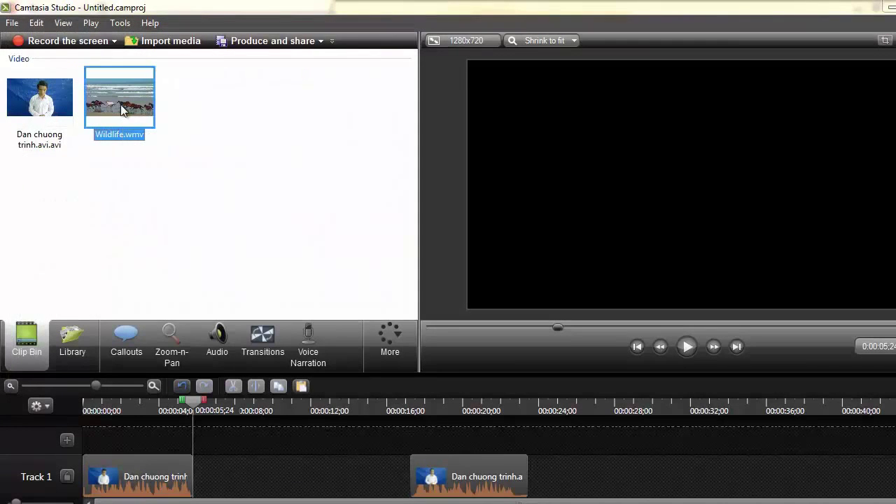
right_click(121, 104)
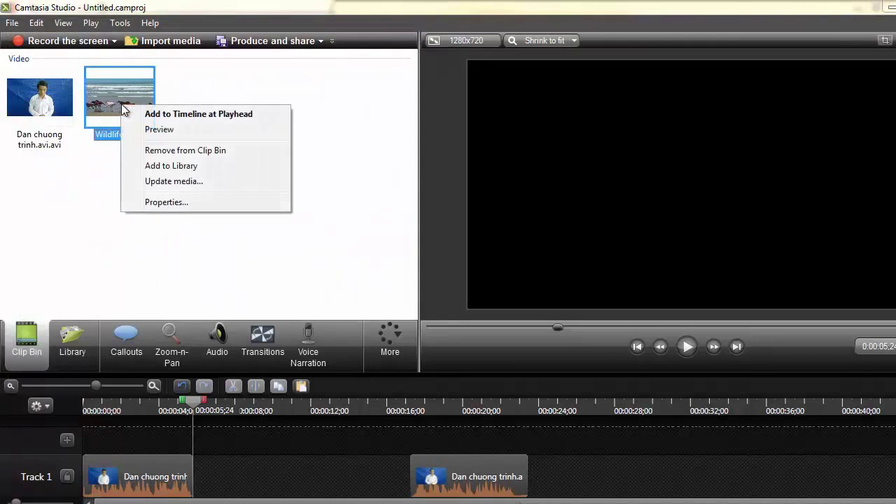
left_click(182, 117)
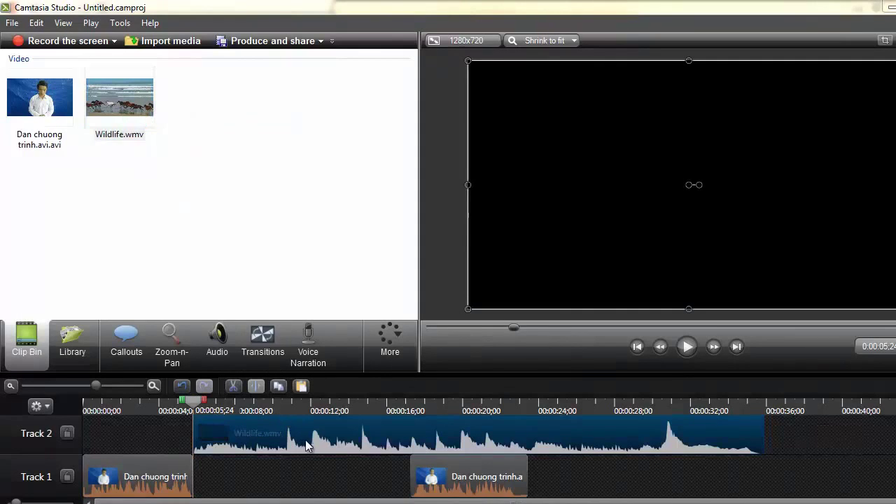
left_click(285, 468)
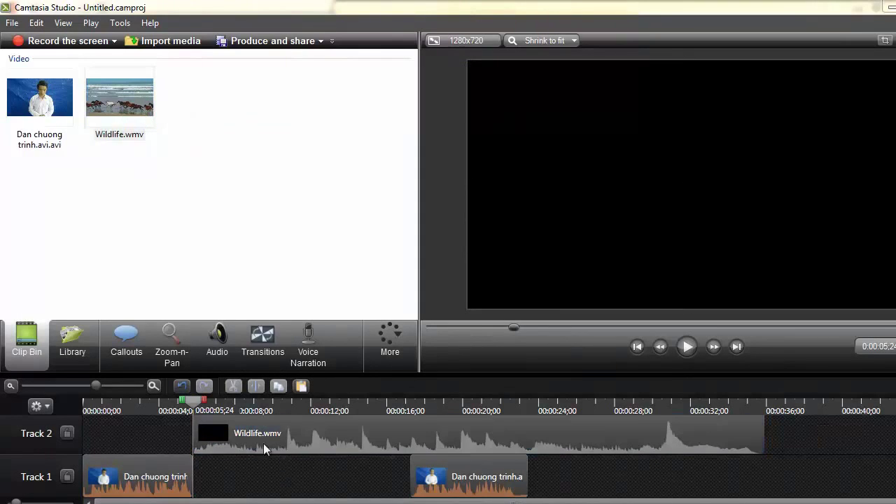
Move the second presenter part on Track 1 to about 37 seconds and bring Wildlife.wmv down into the gap after the first part.
left_click_drag(415, 488, 823, 476)
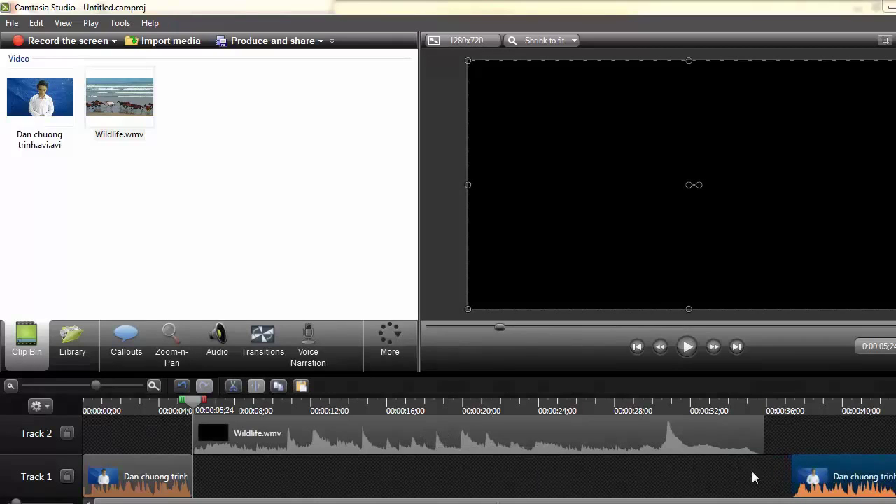
left_click(399, 427)
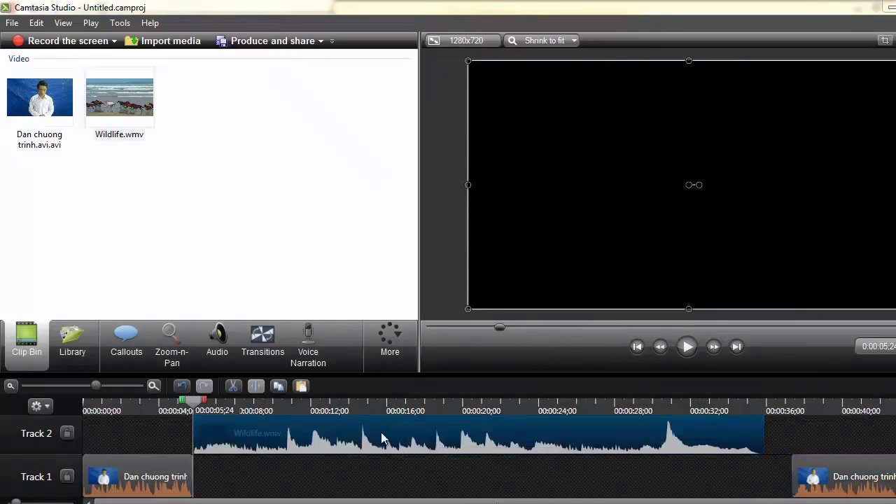
left_click_drag(381, 438, 376, 489)
Move the second presenter part along Track 1 so it starts directly at the end of Wildlife.wmv.
left_click(847, 483)
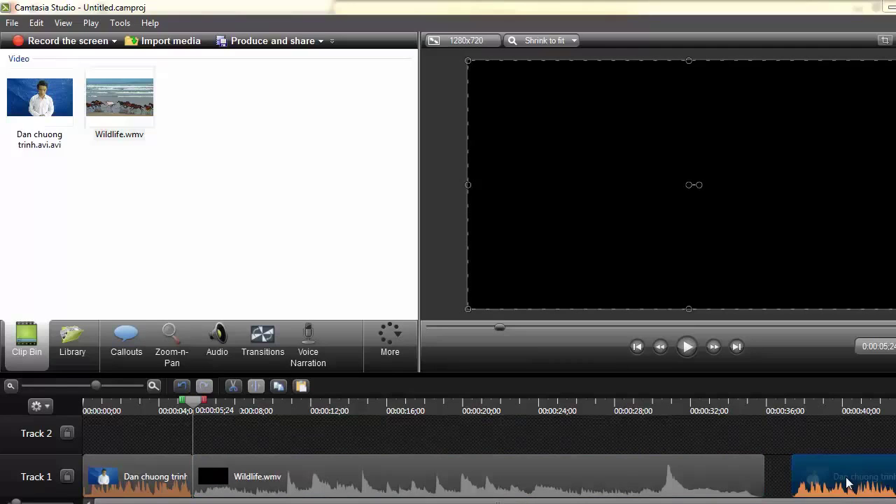
left_click_drag(847, 483, 757, 474)
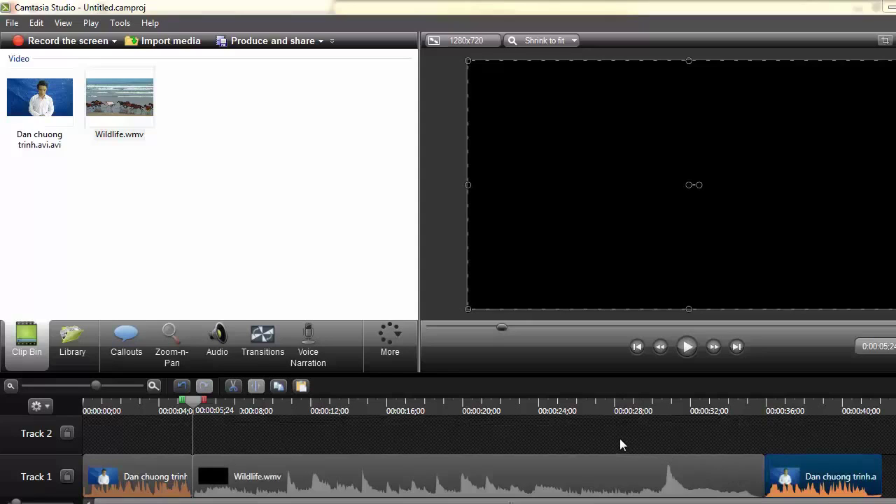
left_click(275, 457)
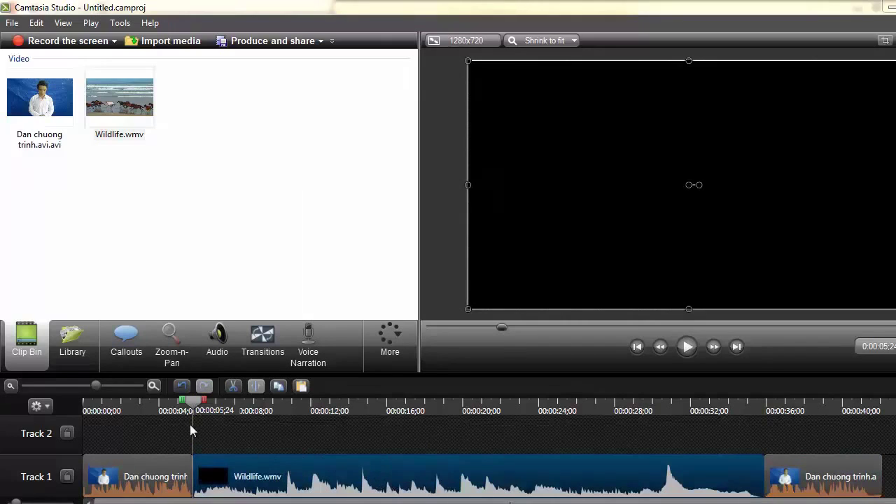
left_click(240, 435)
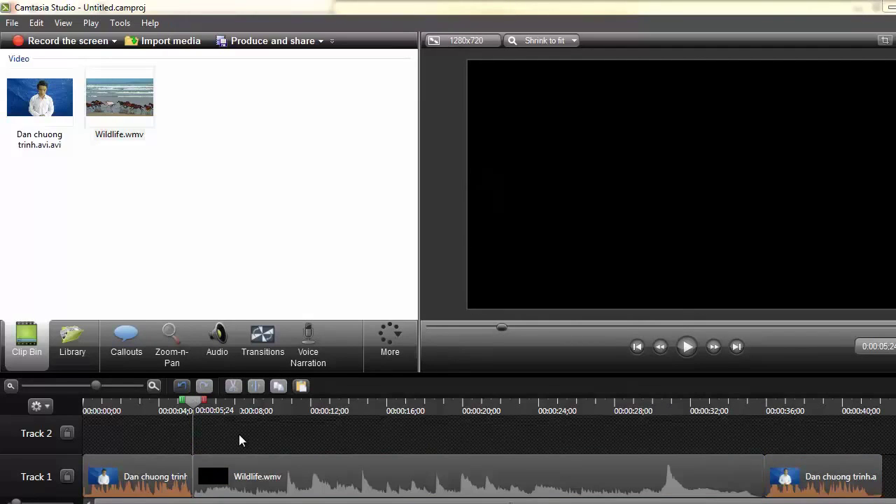
Play the assembled timeline from the start, skip ahead to check the later part, and stop playback.
left_click_drag(192, 403, 68, 398)
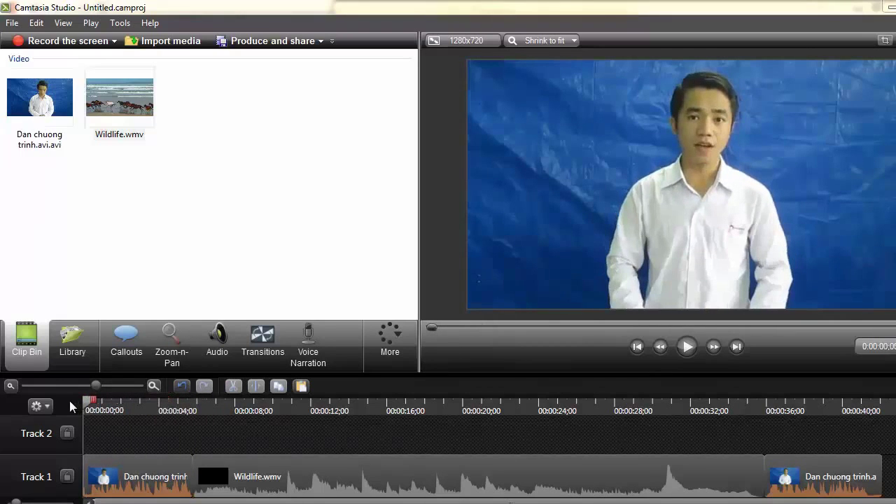
left_click(686, 347)
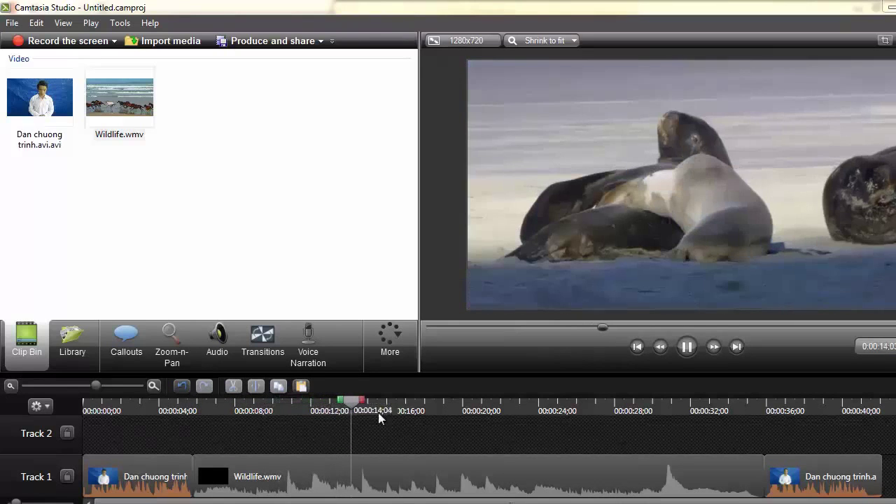
left_click(433, 410)
left_click_drag(453, 420, 751, 460)
left_click(686, 346)
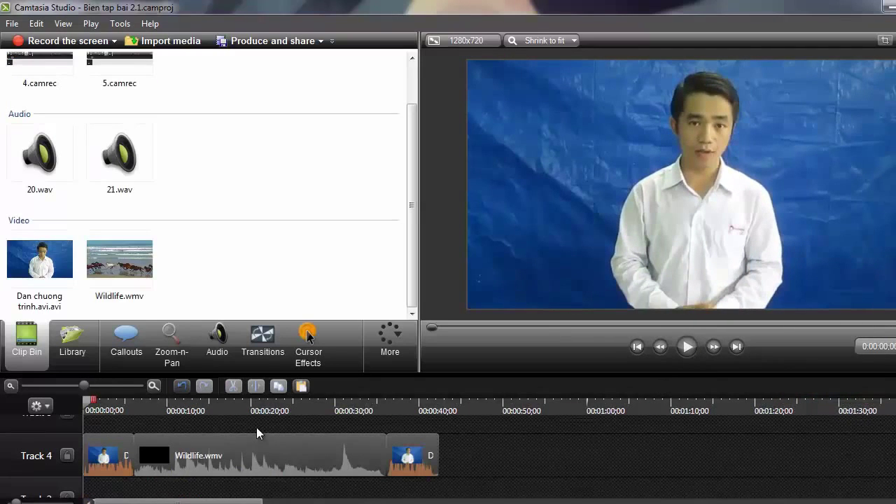
left_click(158, 443)
left_click(159, 426)
left_click(114, 450)
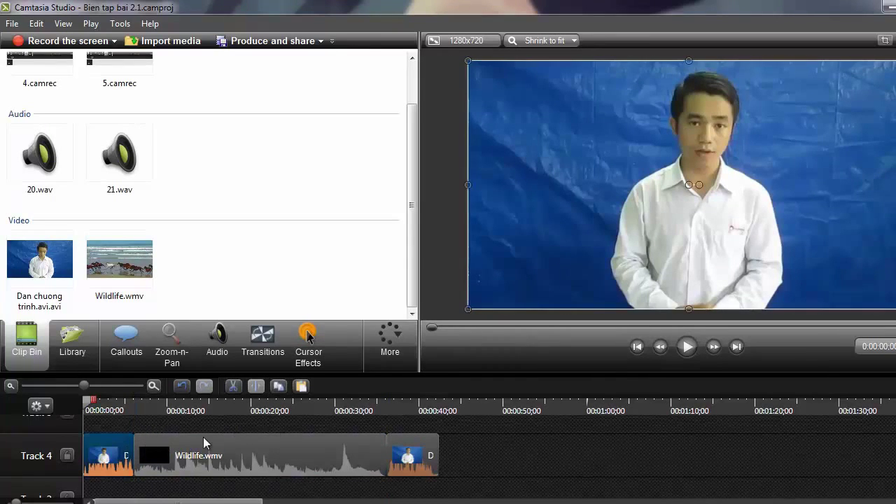
left_click(196, 453)
left_click(122, 448)
left_click(142, 452)
left_click(157, 424)
left_click(117, 450)
left_click(161, 429)
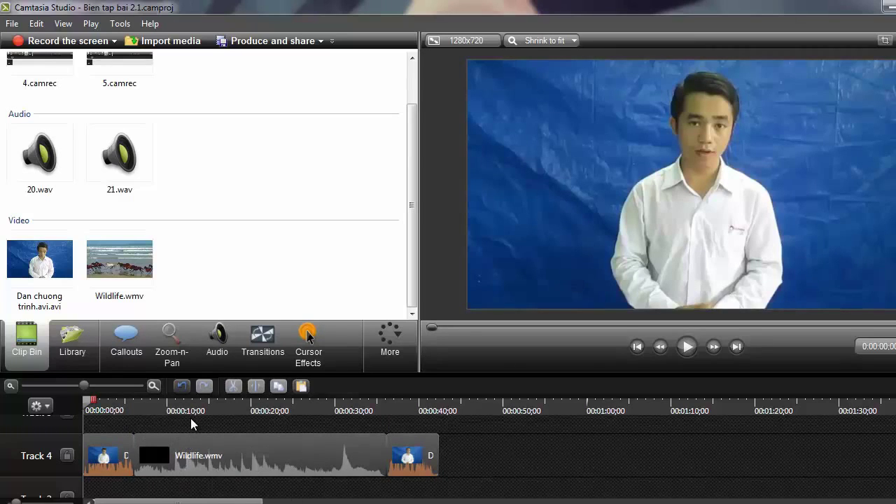
Move Wildlife.wmv to the track above Track 4, starting at about 2 seconds, and shrink it into the canvas's upper-left corner.
left_click(196, 455)
left_click_drag(197, 455, 163, 422)
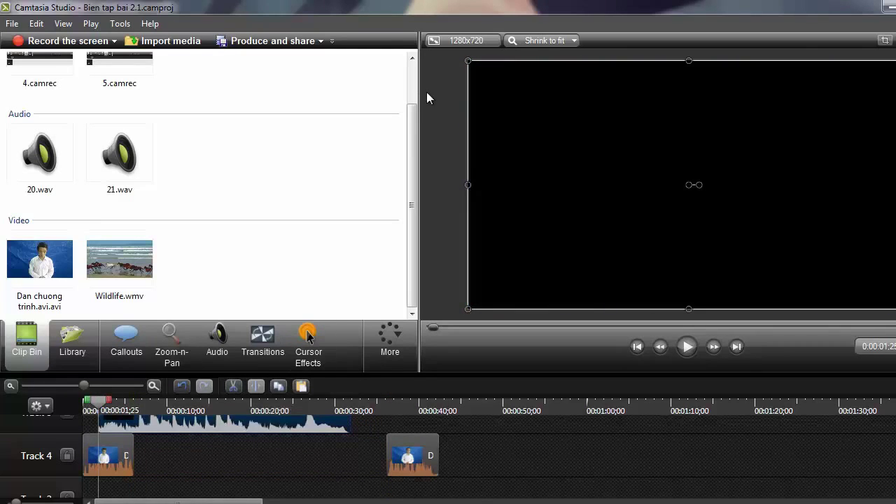
left_click(105, 404)
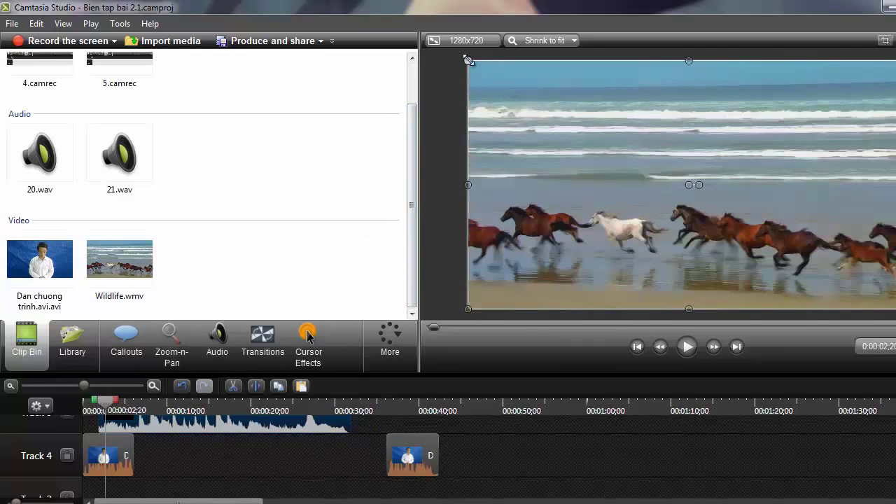
left_click_drag(467, 59, 785, 202)
left_click_drag(781, 263, 516, 111)
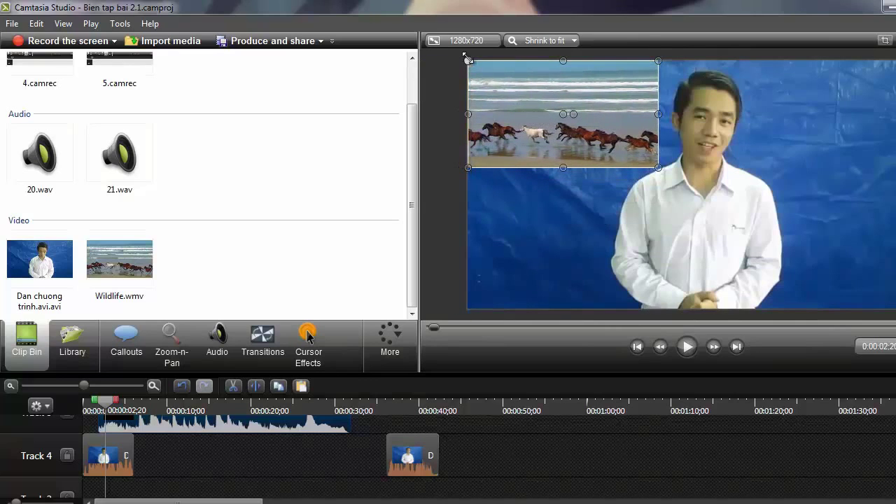
Move Wildlife.wmv to the start of the timeline and play the overlaid clips from zero to about 8 seconds.
left_click(103, 401)
left_click_drag(104, 401, 86, 401)
left_click(130, 446)
left_click(159, 446)
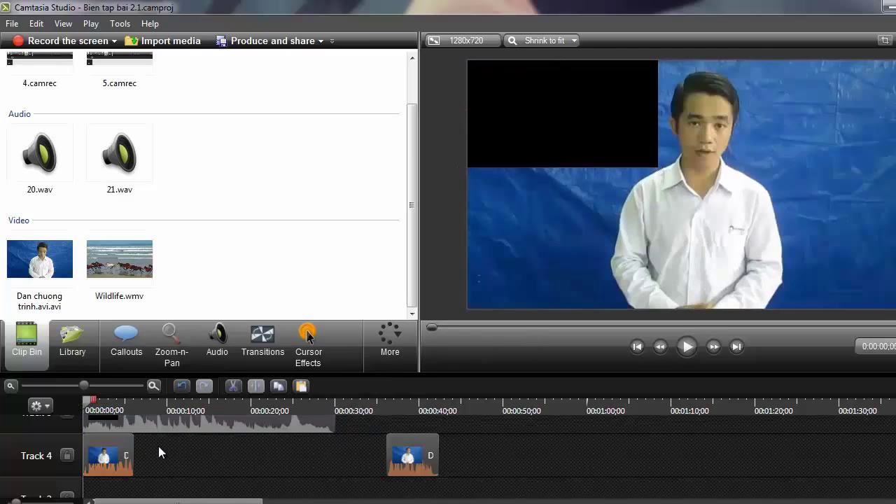
left_click(686, 347)
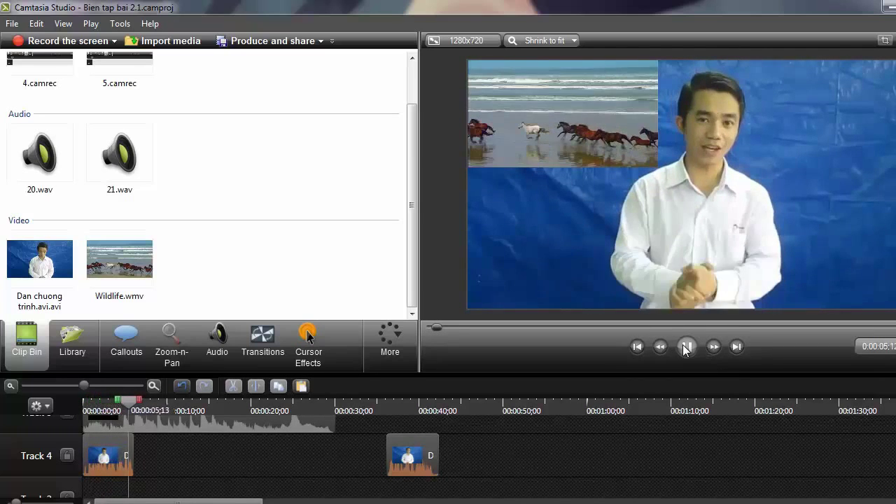
key("space")
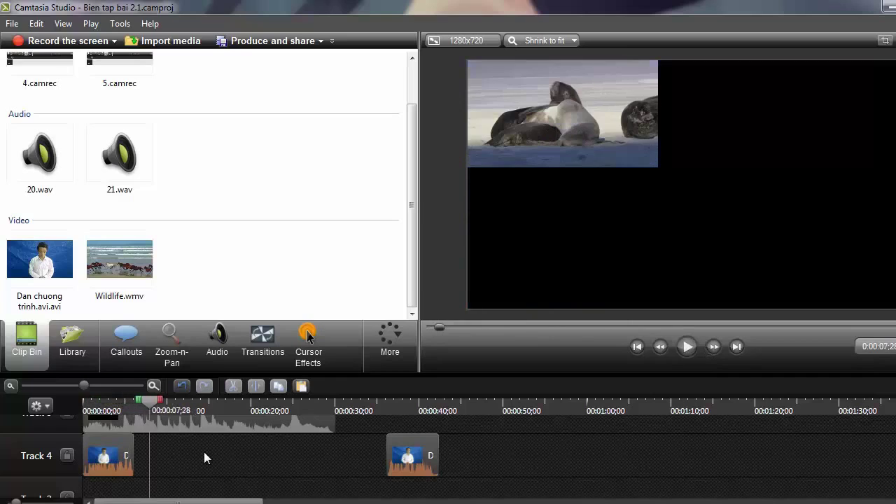